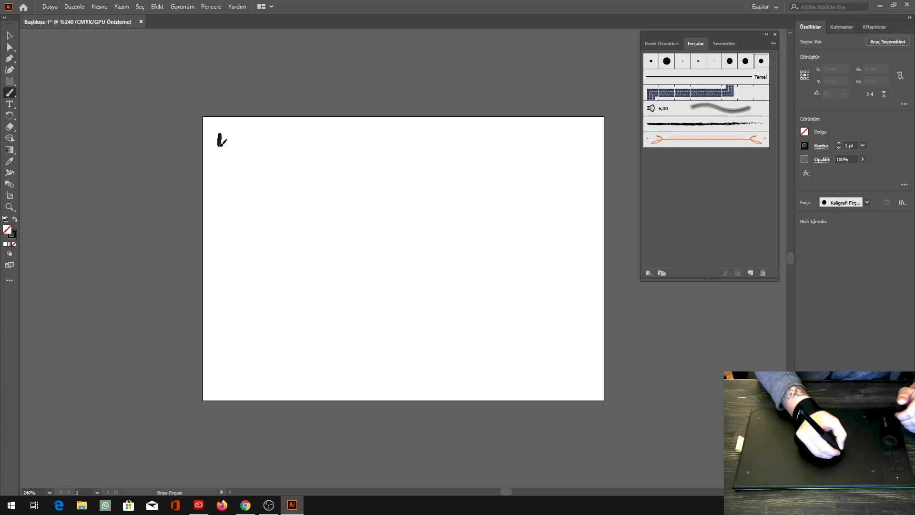
Paint several tall, tapering vertical strokes along the artboard's left edge with the calligraphic brush.
drag(223, 202, 224, 377)
drag(237, 346, 233, 279)
mouse_move(231, 254)
mouse_down()
mouse_move(249, 136)
mouse_move(257, 196)
mouse_up()
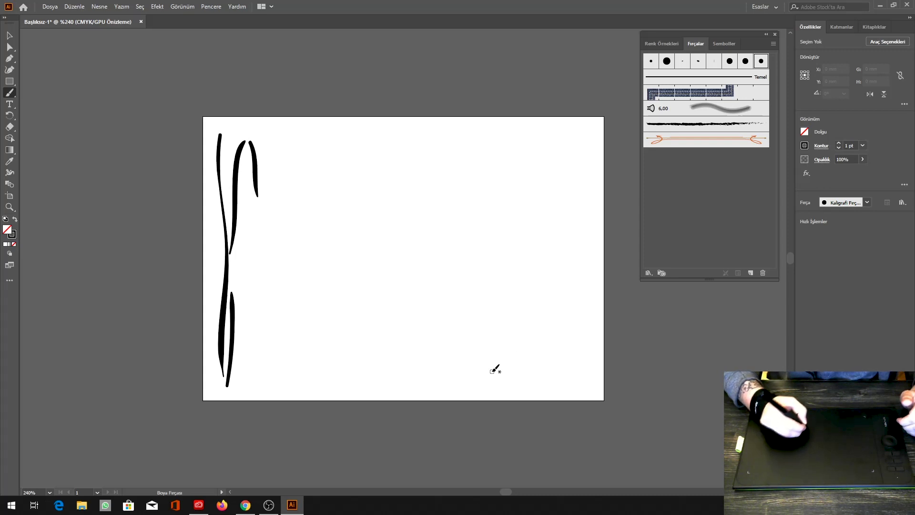
Paint the two outlines of a tree trunk on the right half of the artboard and curved branches reaching out to its left.
drag(509, 398, 512, 258)
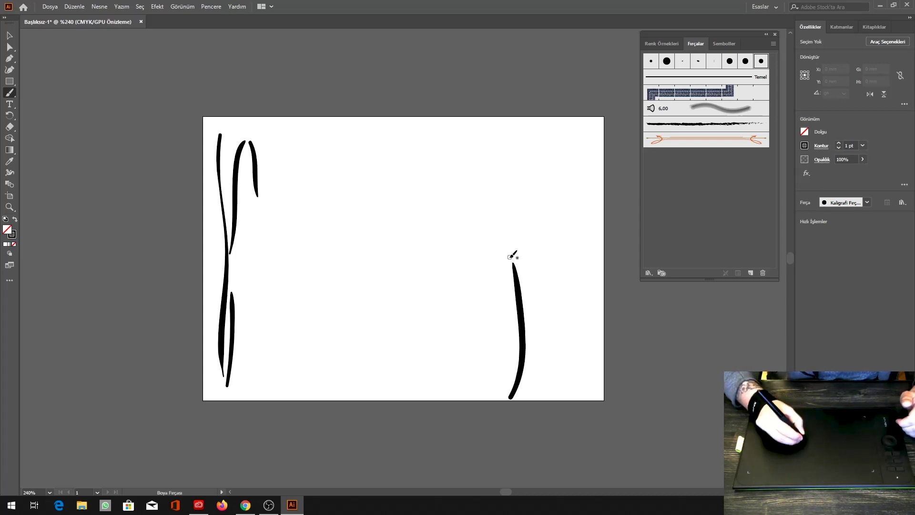
drag(564, 397, 601, 230)
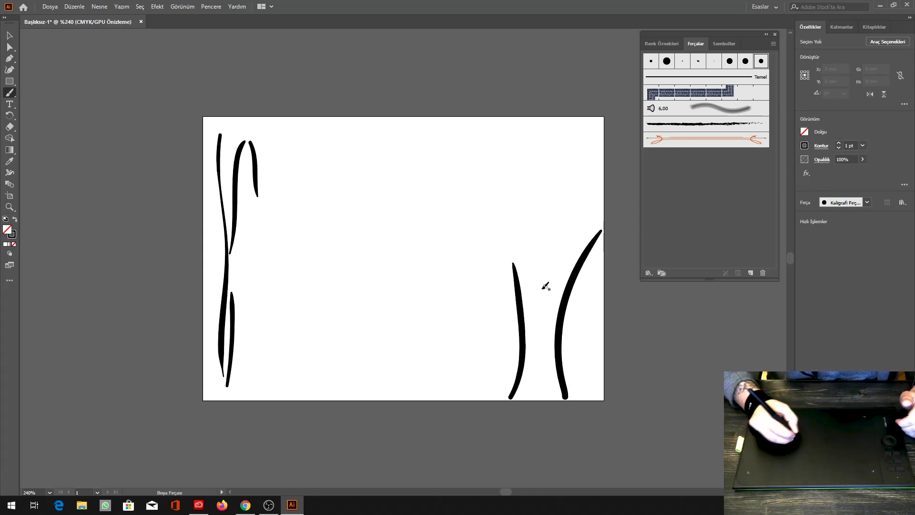
drag(516, 270, 440, 162)
drag(456, 218, 382, 166)
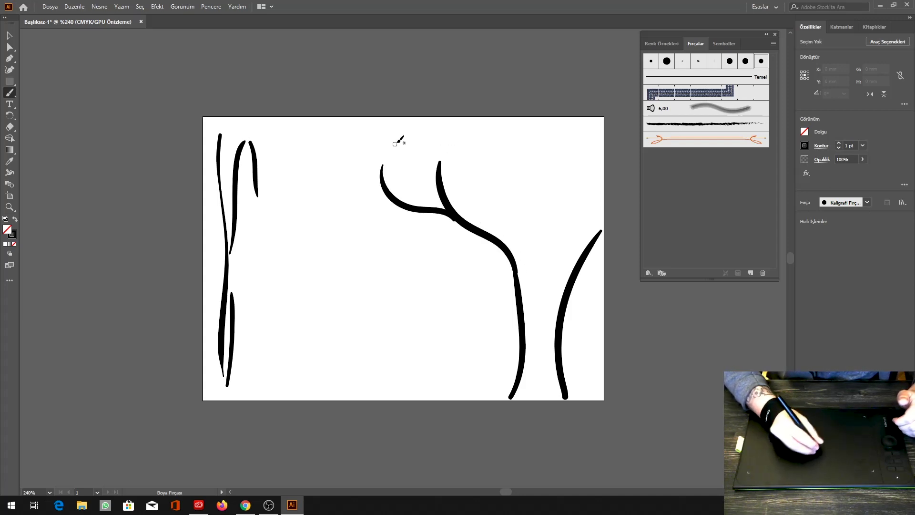
mouse_move(479, 233)
mouse_down()
mouse_move(464, 199)
mouse_move(472, 134)
mouse_up()
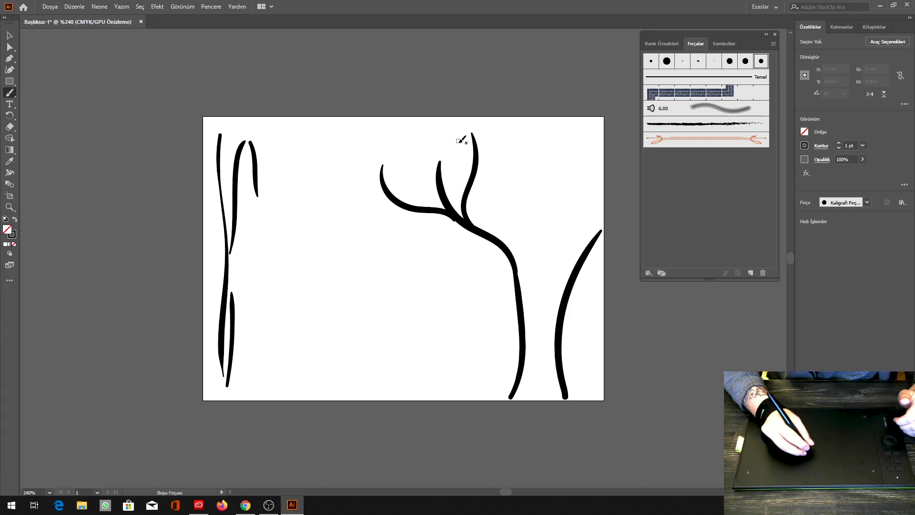
drag(477, 234, 375, 261)
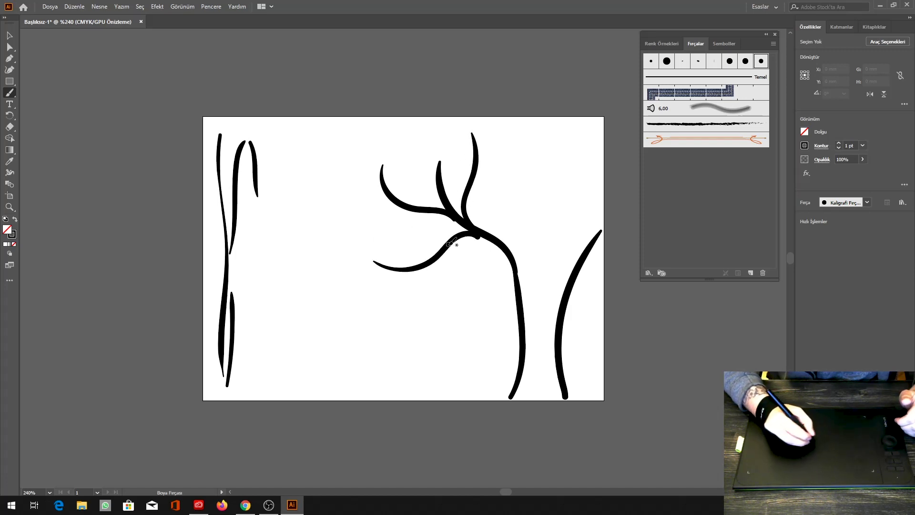
drag(451, 244, 350, 285)
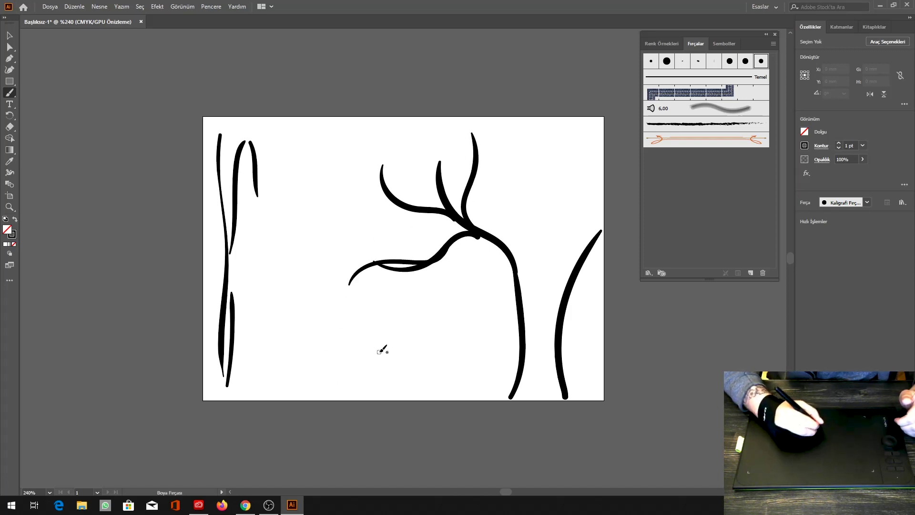
key(ctrl+z)
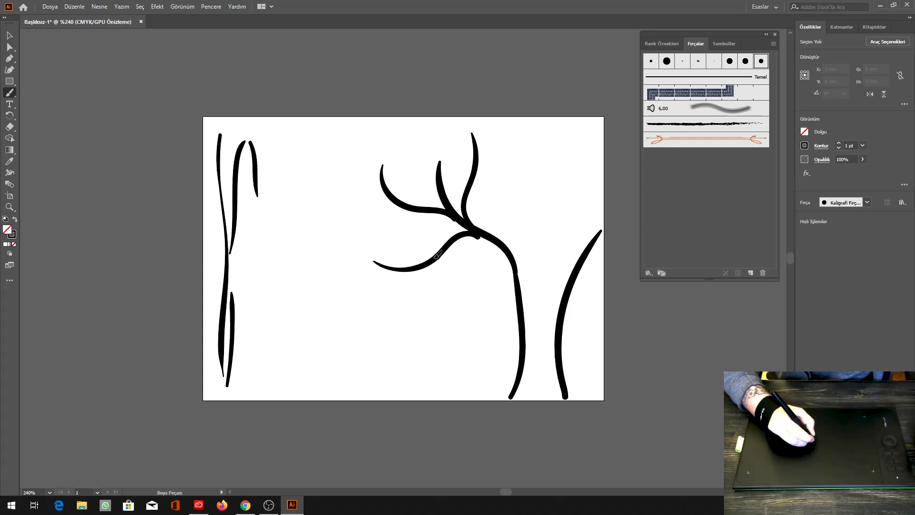
drag(439, 255, 370, 256)
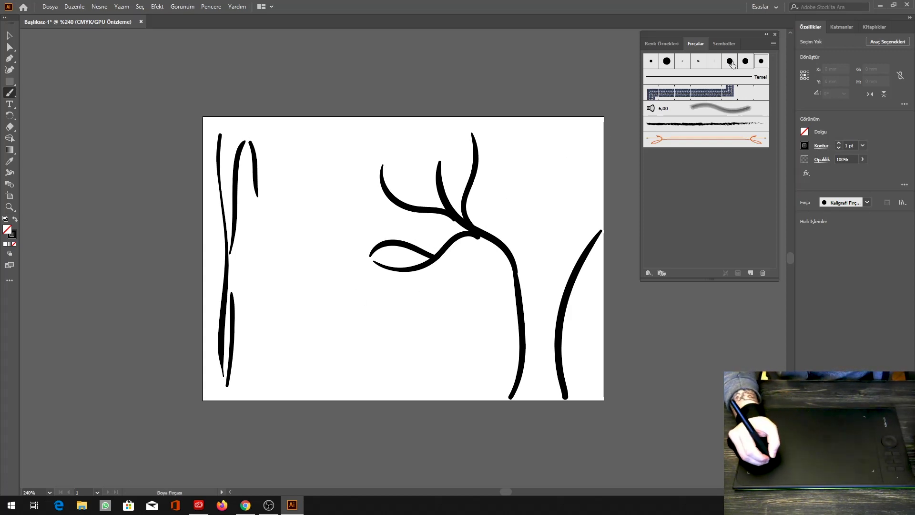
Switch to the "Dokunmatik" calligraphic brush and test it with three diagonal strokes below the branches, undoing them.
click(746, 61)
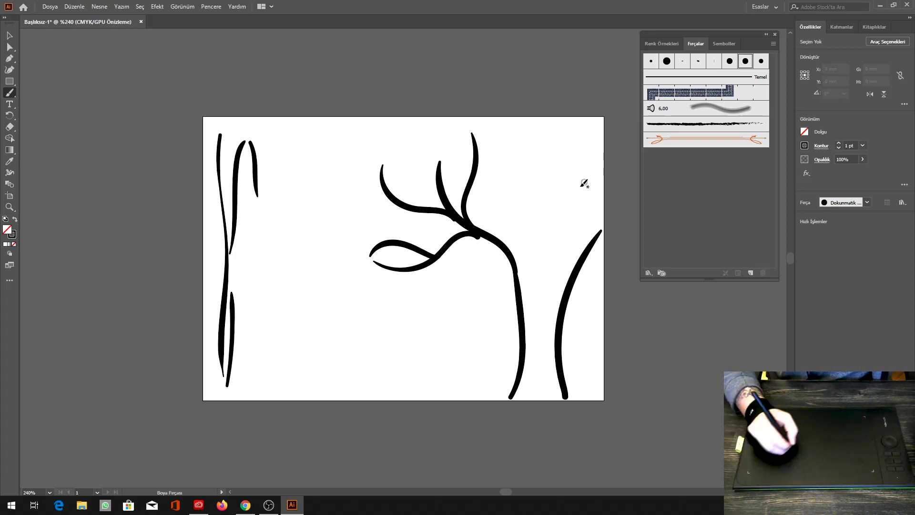
drag(410, 366, 456, 300)
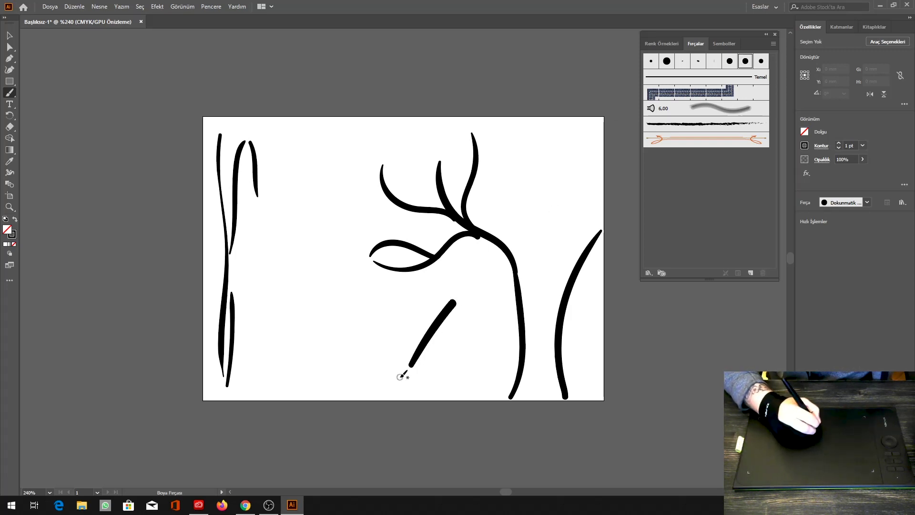
drag(400, 377, 443, 308)
drag(415, 386, 468, 309)
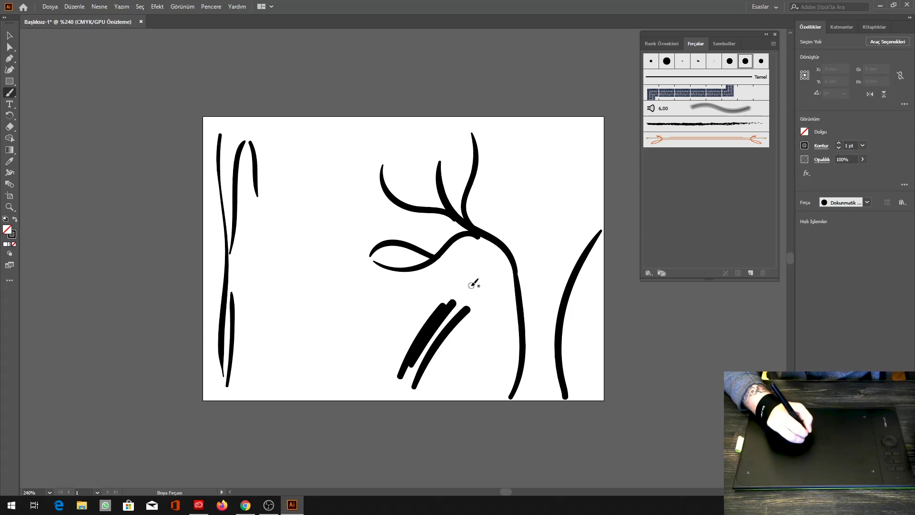
key(ctrl+z)
key(ctrl+z)
key(ctrl+z)
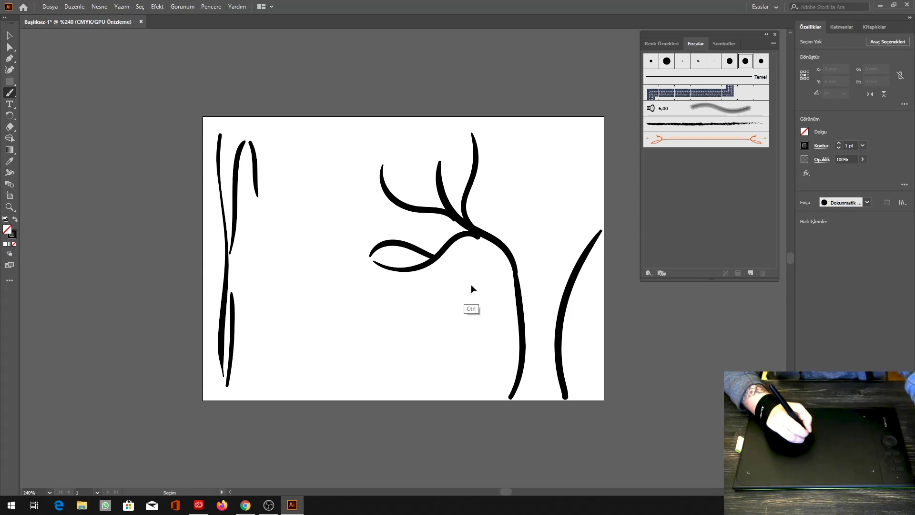
Look at the brush types offered for a new brush and dismiss the choice without creating one.
click(750, 273)
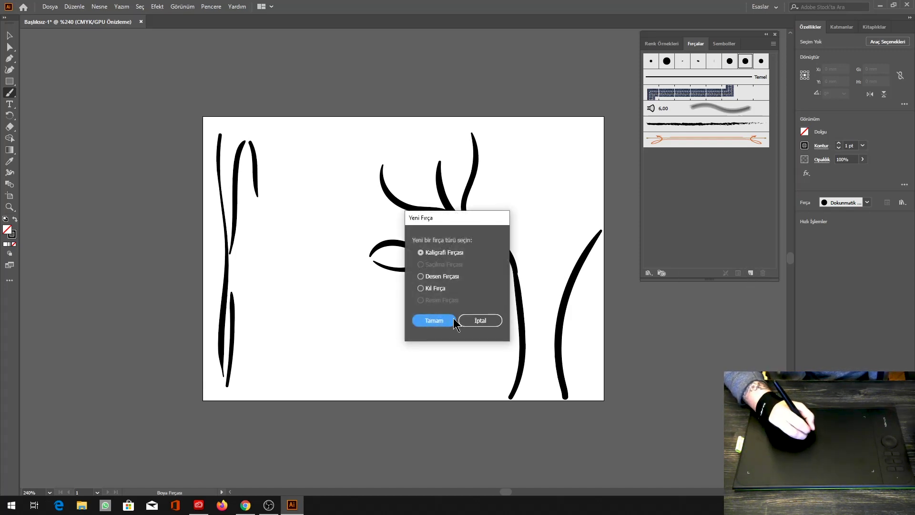
click(481, 320)
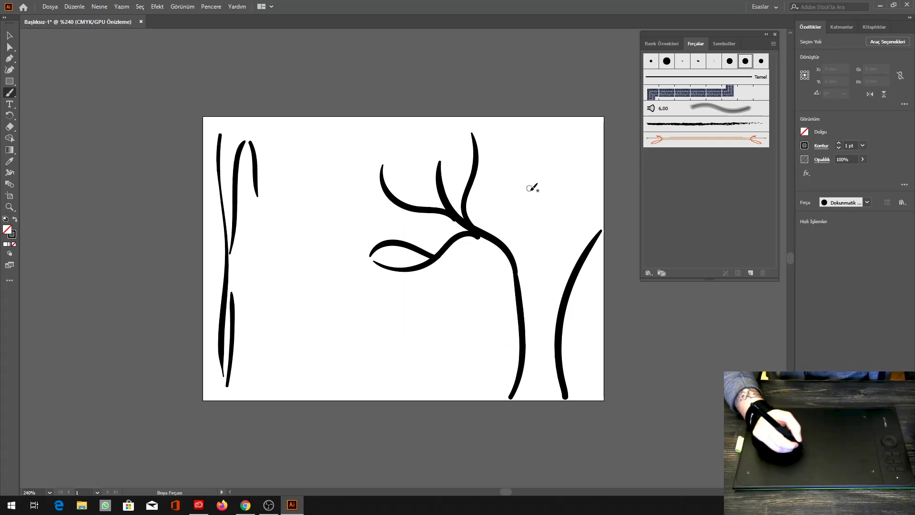
Paint the tree's upper and right-hand branches above the trunk, extending past the artboard's edges.
drag(531, 262, 523, 123)
drag(526, 209, 571, 122)
drag(519, 206, 461, 163)
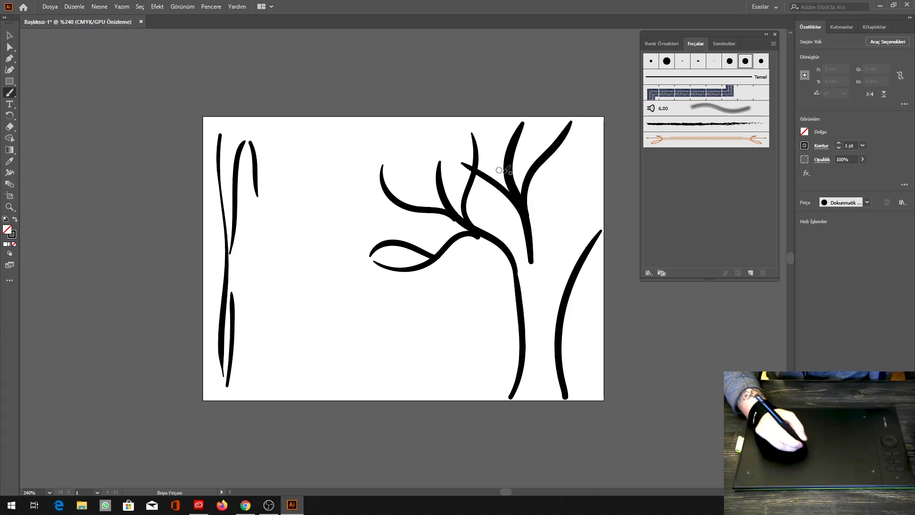
drag(559, 241, 623, 119)
drag(576, 186, 577, 103)
mouse_move(576, 259)
mouse_down()
mouse_move(582, 219)
mouse_move(615, 186)
mouse_up()
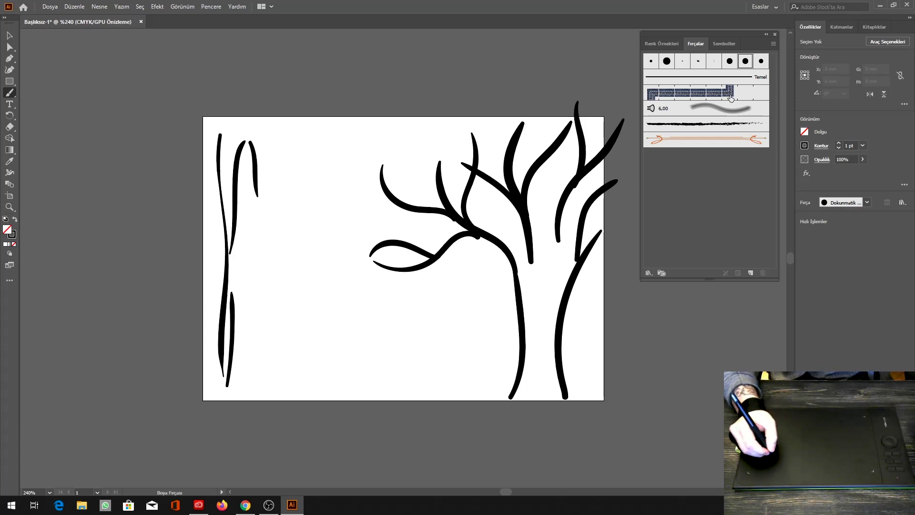
Switch back to the last calligraphic brush and hatch the tree trunk with diagonal strokes.
click(763, 63)
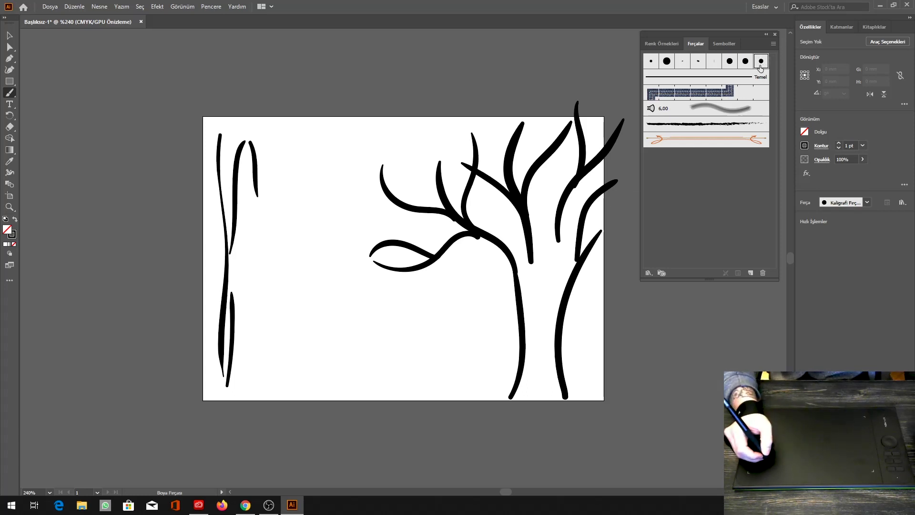
drag(538, 284, 500, 358)
mouse_move(555, 298)
mouse_down()
mouse_move(500, 385)
mouse_move(537, 344)
mouse_move(490, 428)
mouse_up()
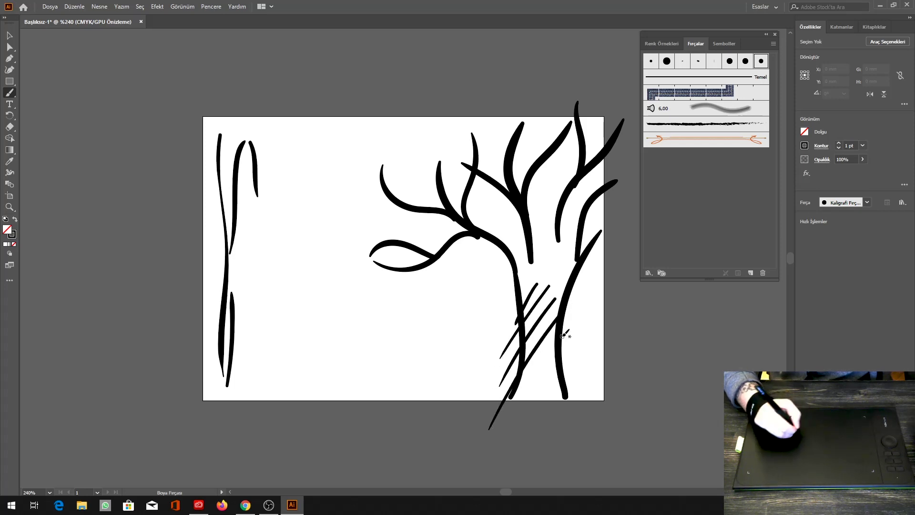
drag(564, 333, 528, 425)
drag(562, 363, 553, 419)
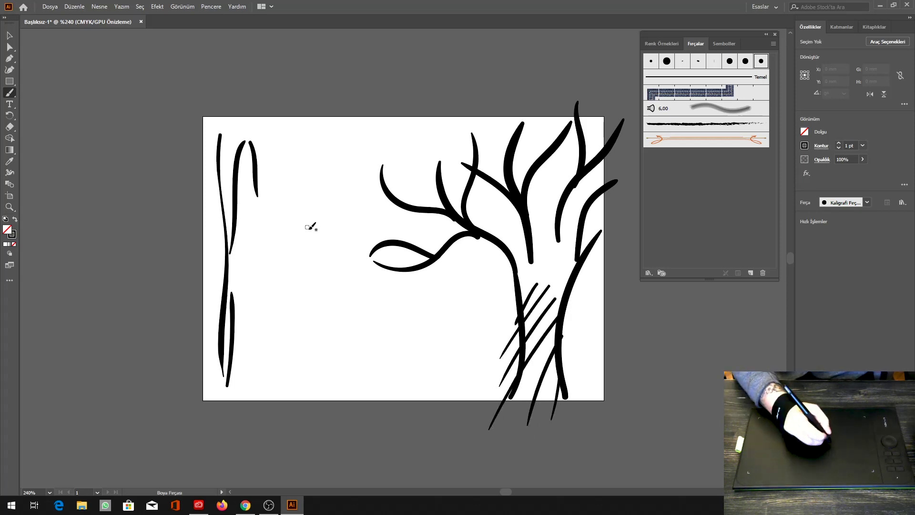
Undo the trunk's hatching strokes one after another until only the tree outline remains.
right_click(343, 288)
right_click(358, 288)
right_click(353, 296)
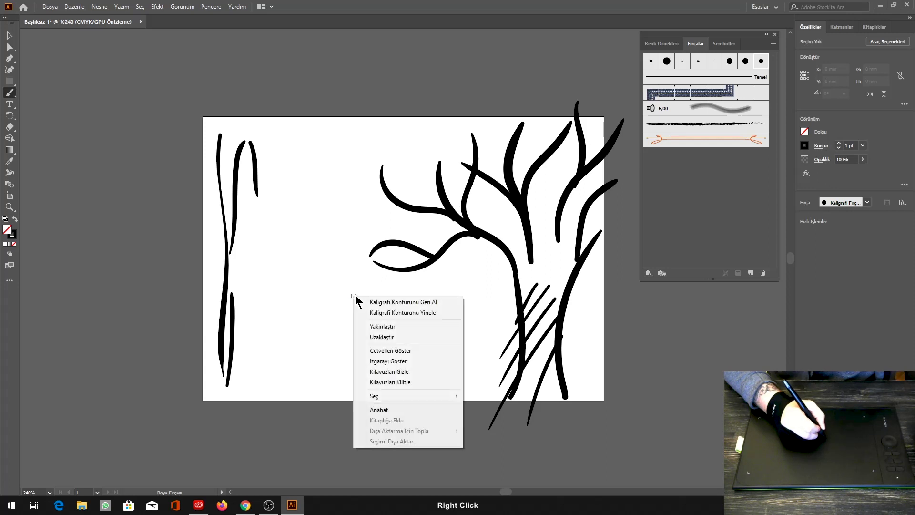
click(363, 302)
right_click(365, 299)
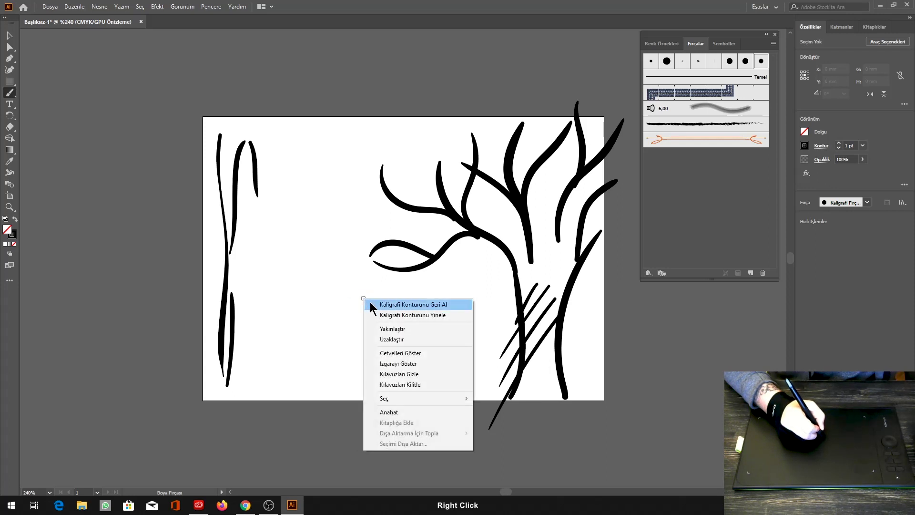
click(371, 306)
right_click(372, 299)
click(375, 304)
right_click(376, 303)
click(380, 311)
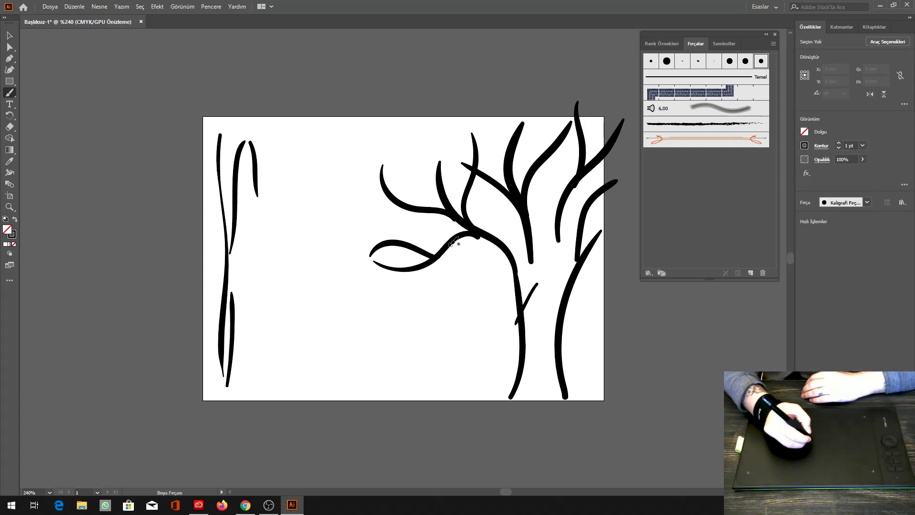
right_click(517, 274)
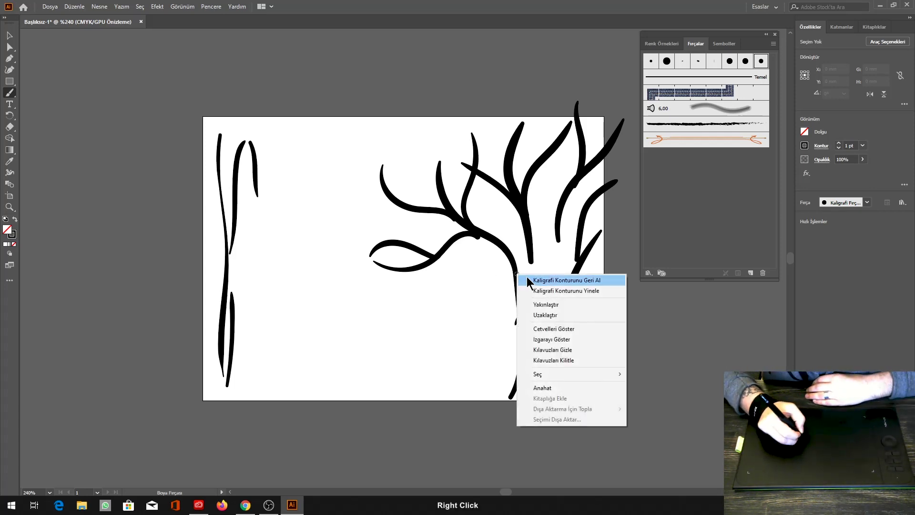
click(528, 281)
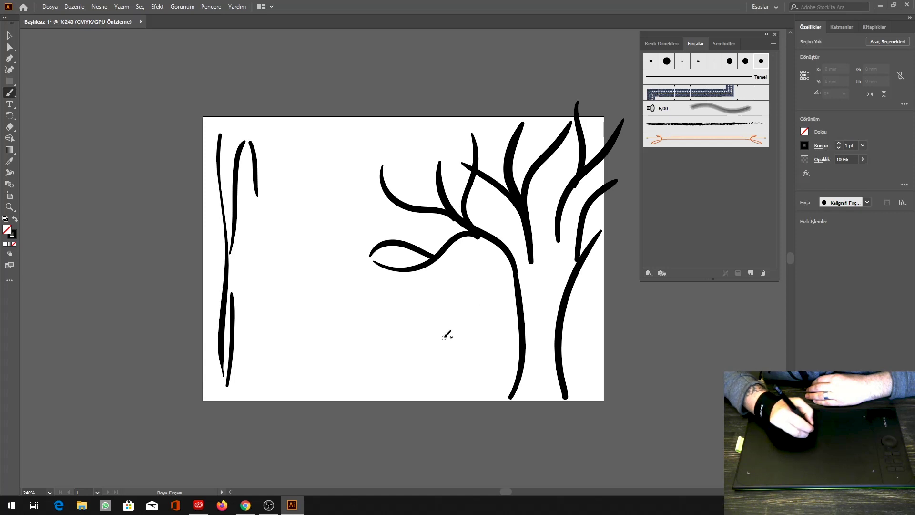
Scribble a zigzag stroke left of the trunk and delete all artwork from the artboard.
mouse_move(399, 353)
mouse_down()
mouse_move(473, 270)
mouse_move(431, 351)
mouse_move(476, 290)
mouse_move(457, 349)
mouse_move(498, 288)
mouse_move(476, 362)
mouse_up()
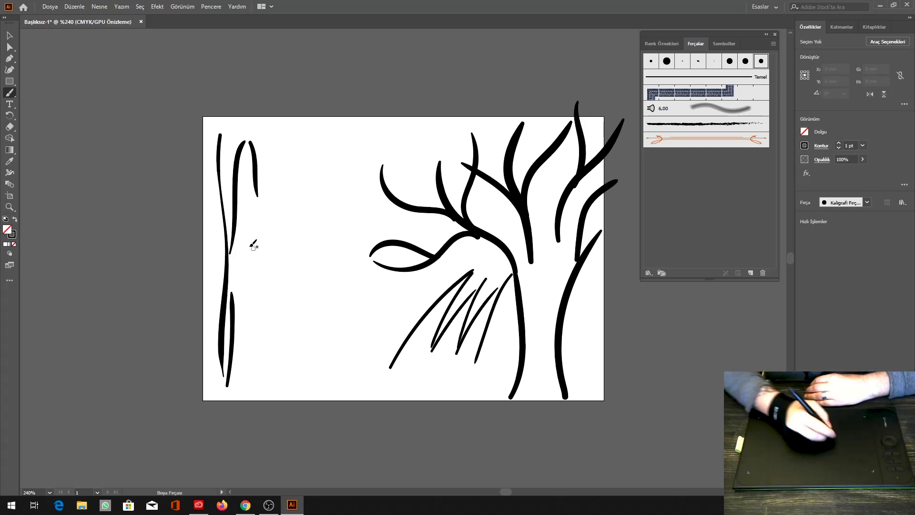
click(10, 35)
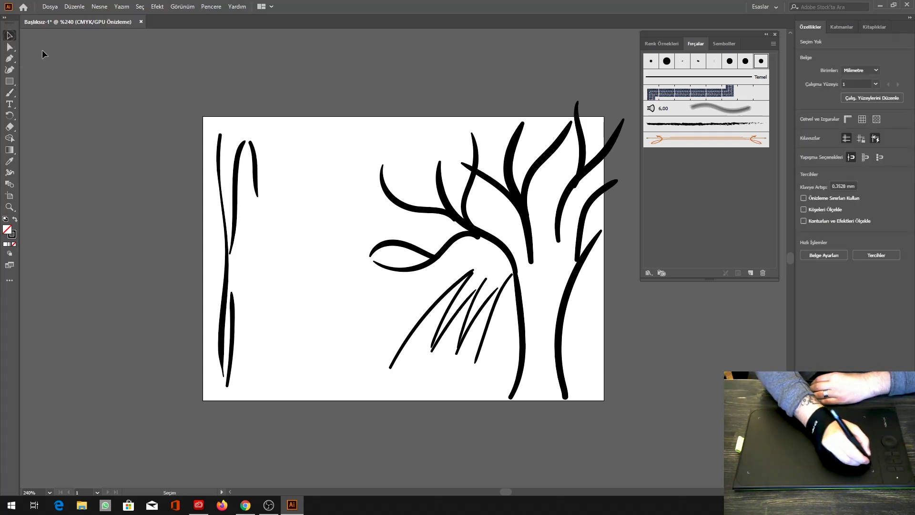
mouse_move(205, 120)
mouse_down()
mouse_move(476, 261)
mouse_move(576, 343)
mouse_move(621, 410)
mouse_up()
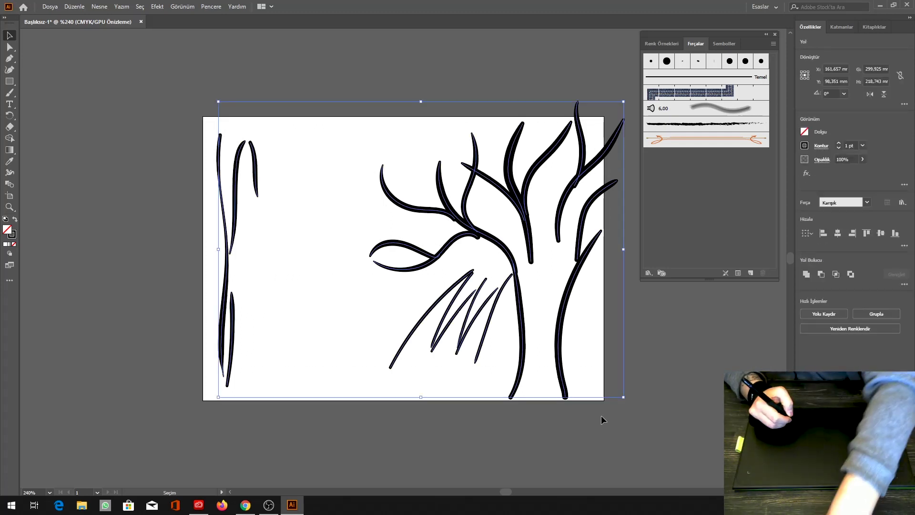
key(Delete)
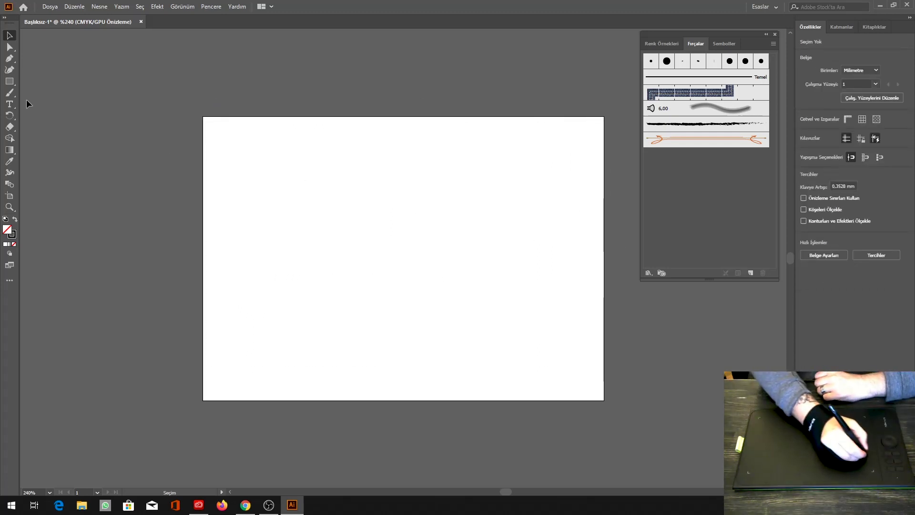
Paint a cartoon face in the artboard's centre with two oval eyes, a wide rounded head and two teeth below it.
click(11, 94)
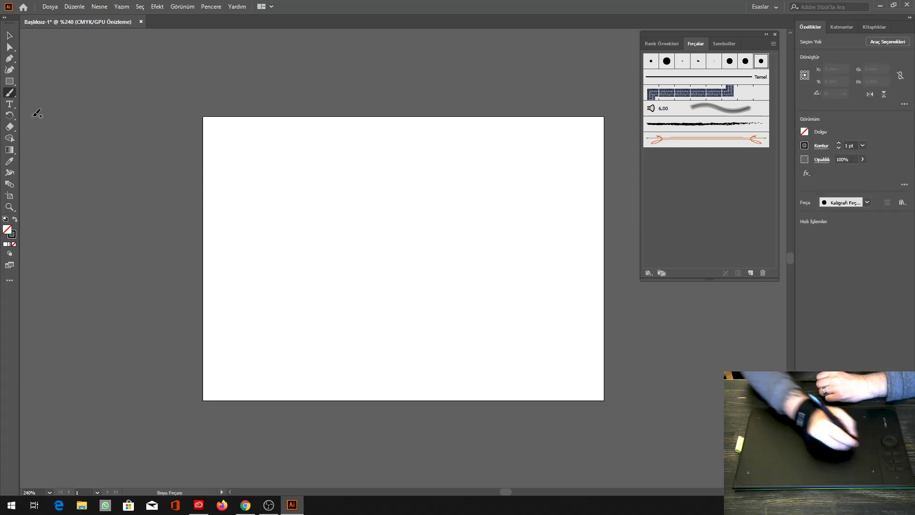
mouse_move(389, 206)
mouse_down()
mouse_move(399, 249)
mouse_move(392, 226)
mouse_move(445, 199)
mouse_move(425, 254)
mouse_move(359, 268)
mouse_move(453, 282)
mouse_move(432, 257)
mouse_up()
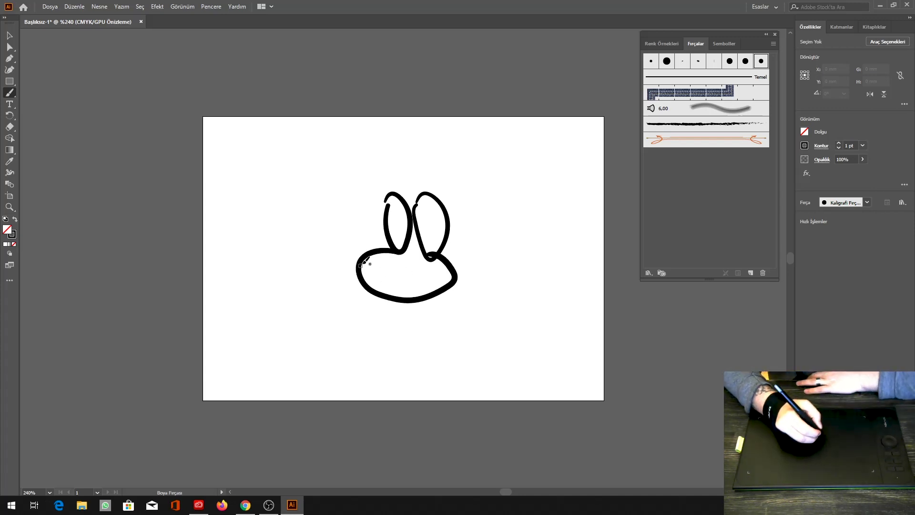
mouse_move(388, 300)
mouse_down()
mouse_move(388, 330)
mouse_move(410, 306)
mouse_move(430, 300)
mouse_up()
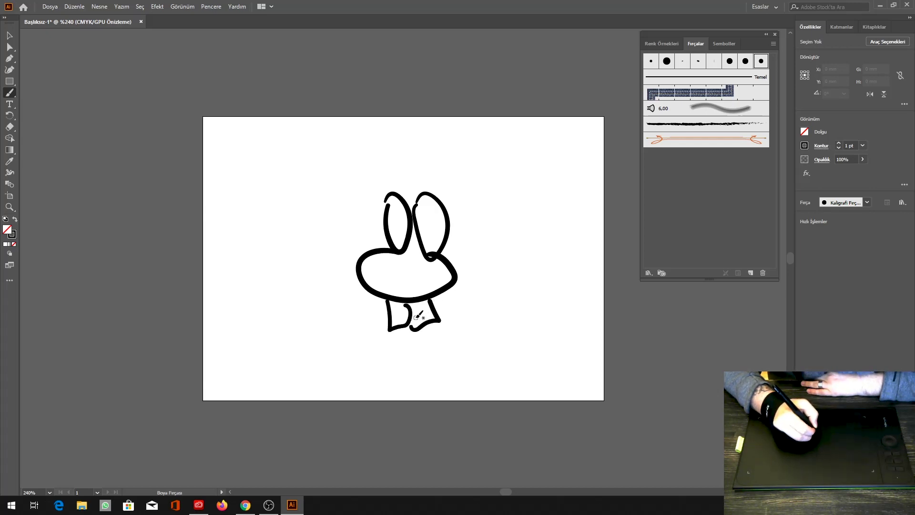
Paint a pair of curved lines on each side of the cartoon head and add pupils inside both eyes.
drag(373, 303, 337, 350)
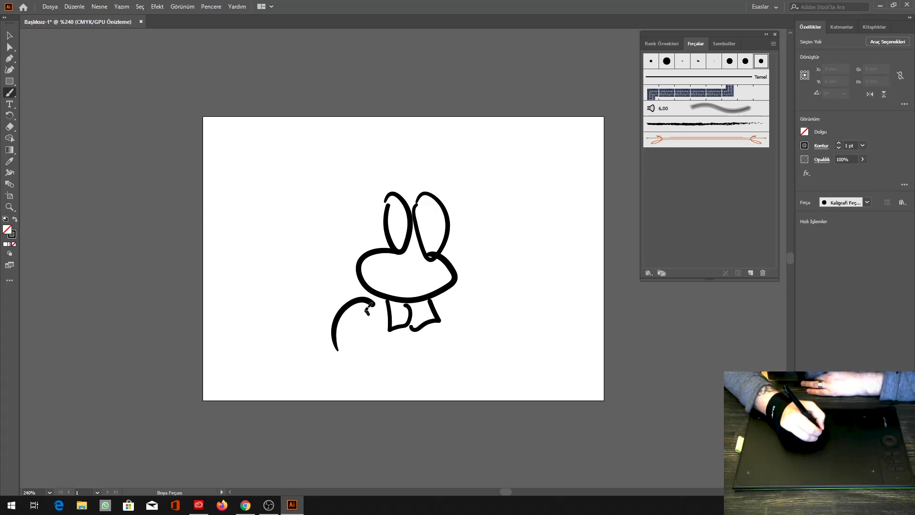
drag(370, 313, 350, 352)
drag(464, 285, 488, 330)
drag(451, 300, 482, 332)
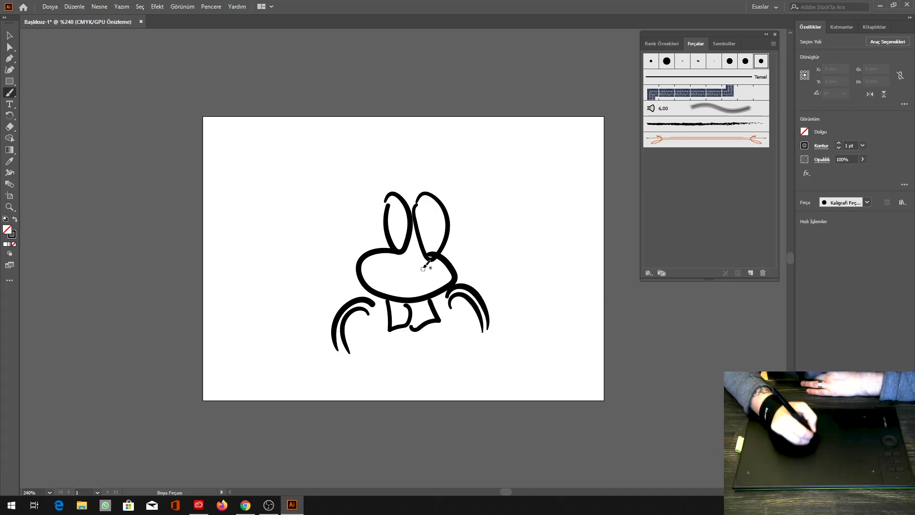
mouse_move(432, 246)
mouse_down()
mouse_move(425, 208)
mouse_move(428, 219)
mouse_move(400, 238)
mouse_move(405, 220)
mouse_up()
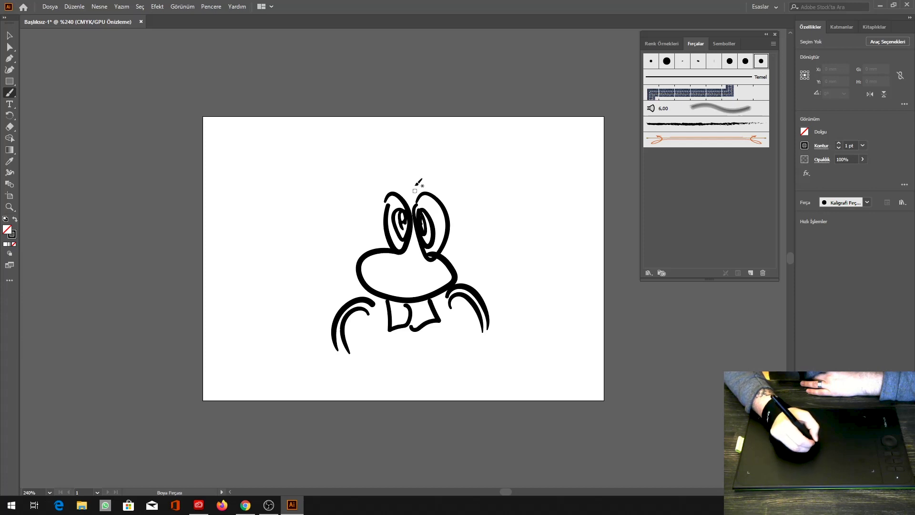
Paint pointed eyebrows above the eyes, a wavy ear-and-cheek line on each side and a rounded skull arc joining the ears.
mouse_move(415, 187)
mouse_down()
mouse_move(439, 188)
mouse_move(372, 164)
mouse_move(377, 195)
mouse_up()
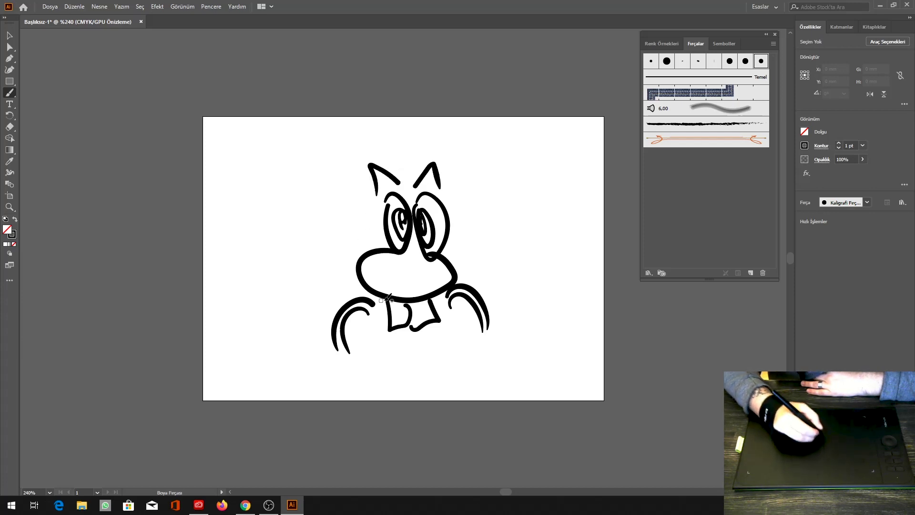
mouse_move(472, 202)
mouse_down()
mouse_move(498, 194)
mouse_move(499, 284)
mouse_up()
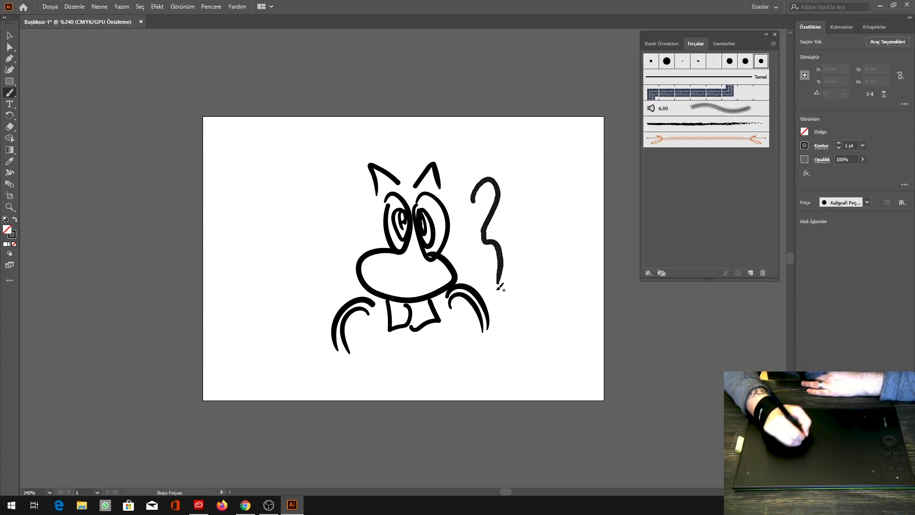
mouse_move(329, 189)
mouse_down()
mouse_move(331, 265)
mouse_move(351, 279)
mouse_up()
mouse_move(344, 188)
mouse_down()
mouse_move(426, 128)
mouse_move(465, 168)
mouse_move(473, 196)
mouse_up()
Paint a pointed chin below the teeth and jaw lines running down to it from both sides of the face.
mouse_move(396, 371)
mouse_down()
mouse_move(432, 362)
mouse_move(467, 324)
mouse_up()
drag(501, 270, 474, 310)
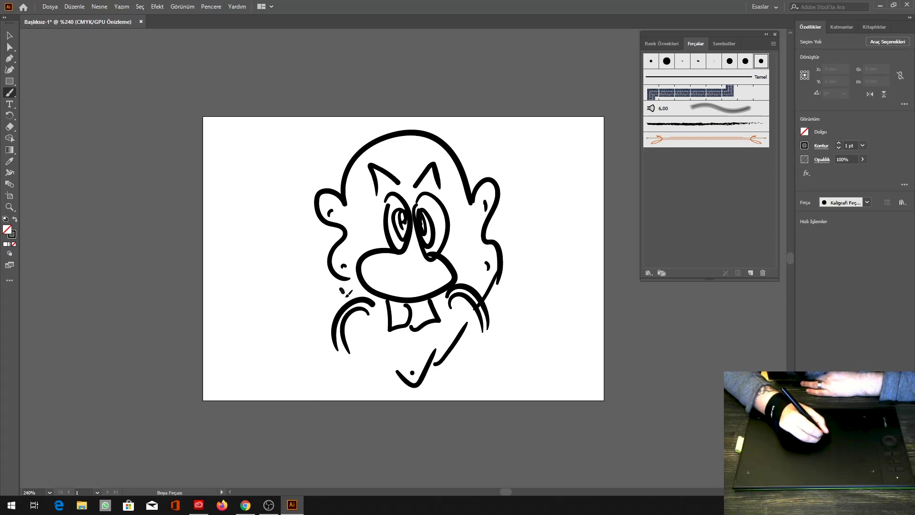
drag(361, 322, 392, 368)
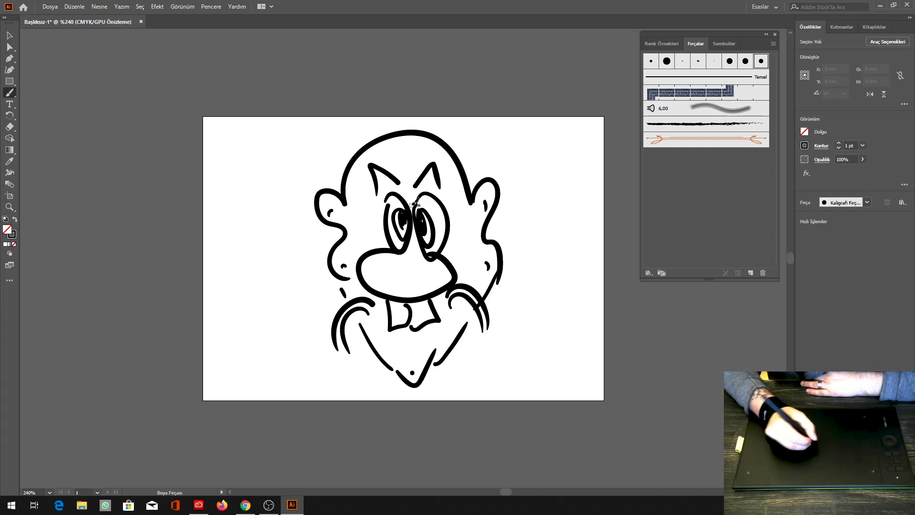
Paint loose zigzag and wavy strokes around the cartoon face and one across its mustache and teeth, varying the pen pressure.
drag(541, 151, 549, 284)
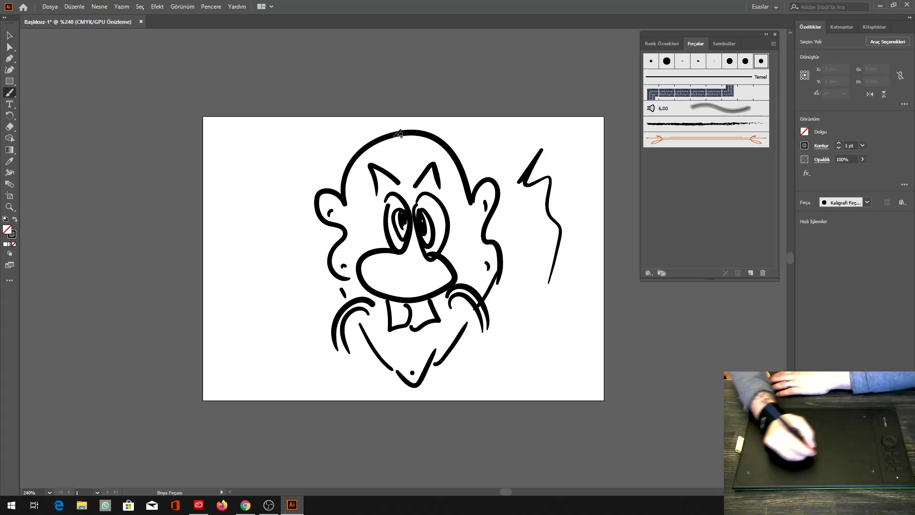
mouse_move(254, 214)
mouse_down()
mouse_move(296, 155)
mouse_move(311, 270)
mouse_up()
mouse_move(268, 372)
mouse_down()
mouse_move(300, 347)
mouse_move(348, 360)
mouse_up()
mouse_move(462, 371)
mouse_down()
mouse_move(489, 336)
mouse_move(571, 338)
mouse_up()
mouse_move(506, 391)
mouse_down()
mouse_move(541, 352)
mouse_move(587, 405)
mouse_up()
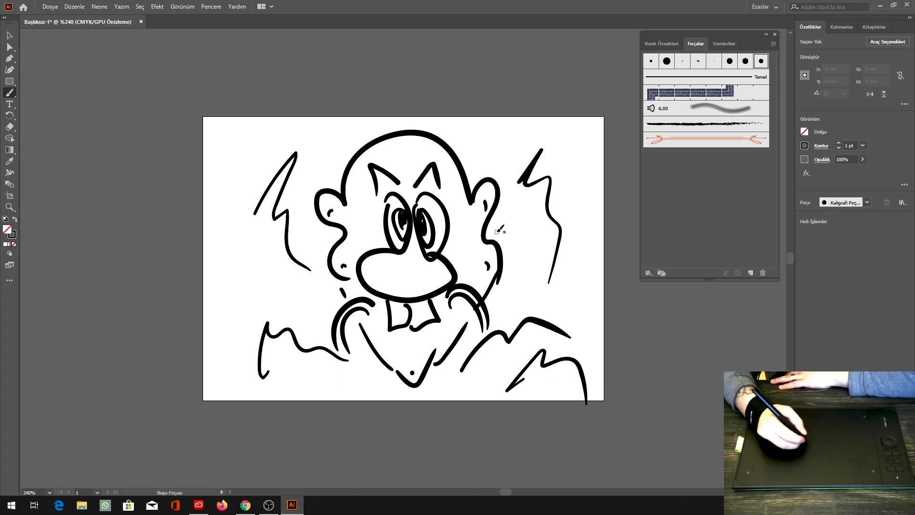
mouse_move(478, 169)
mouse_down()
mouse_move(527, 121)
mouse_move(537, 144)
mouse_up()
drag(569, 142, 572, 219)
mouse_move(521, 250)
mouse_down()
mouse_move(530, 221)
mouse_move(578, 190)
mouse_up()
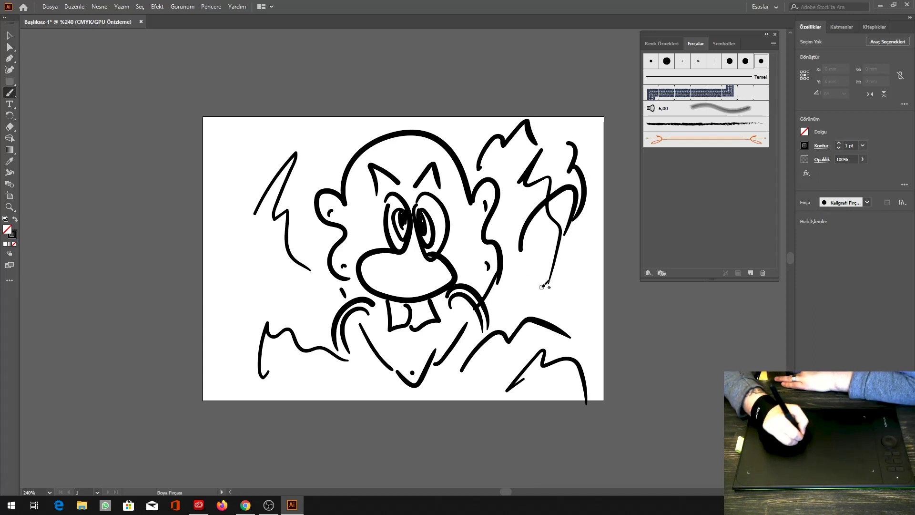
drag(541, 286, 557, 310)
mouse_move(462, 309)
mouse_down()
mouse_move(365, 336)
mouse_move(288, 343)
mouse_up()
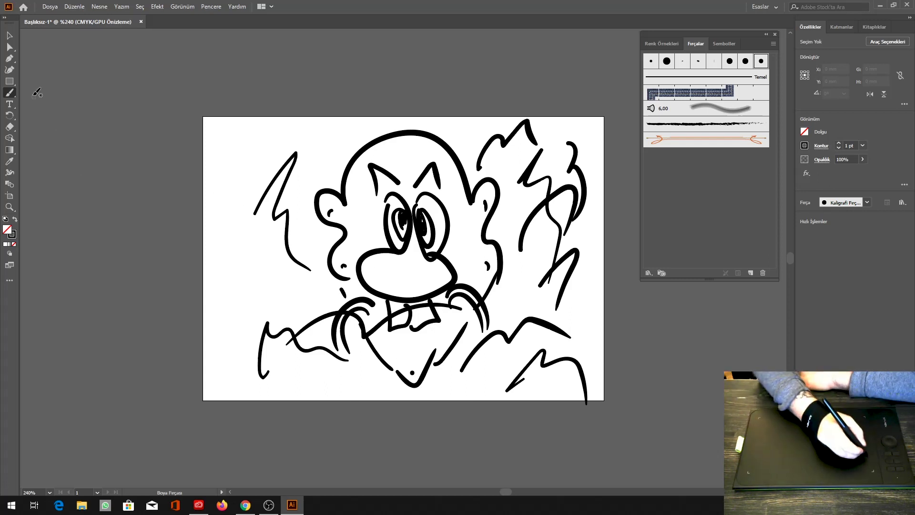
Select all the painted strokes and delete them from the artboard.
click(9, 35)
mouse_move(229, 152)
mouse_down()
mouse_move(503, 306)
mouse_move(594, 406)
mouse_up()
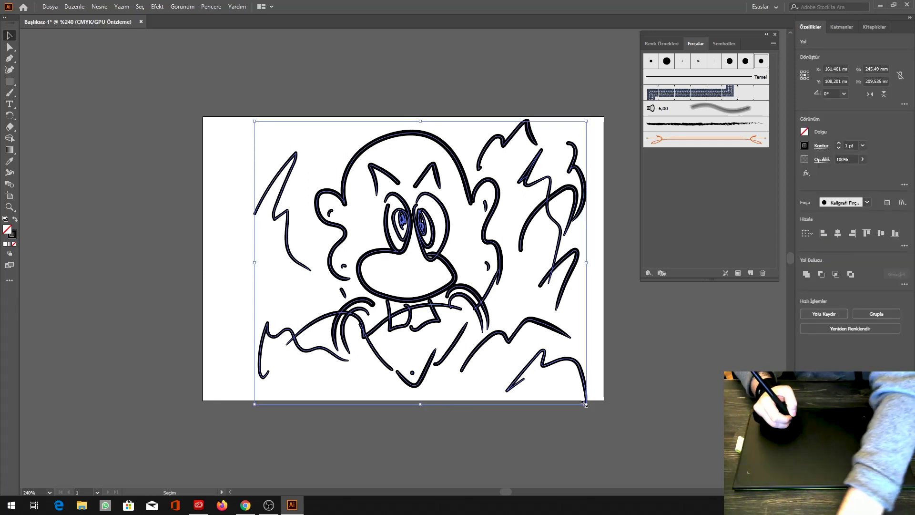
key(Delete)
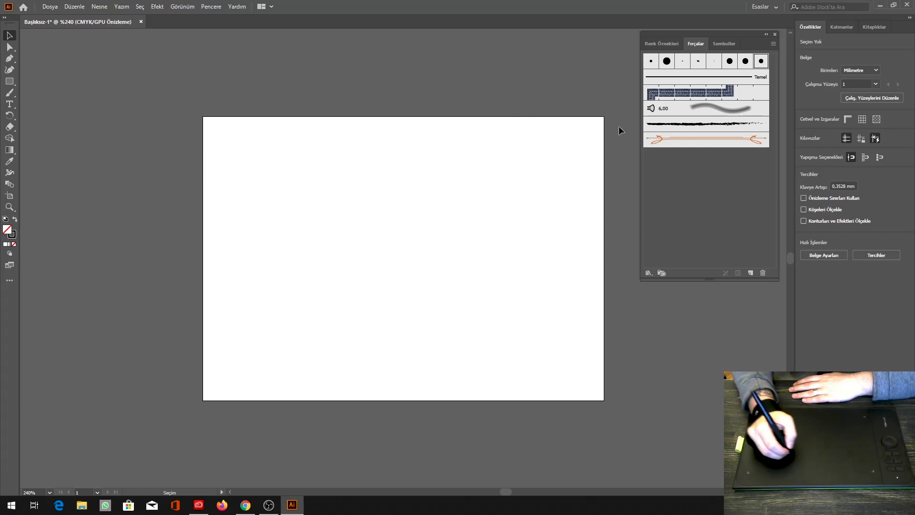
Choose the charcoal-textured art brush and paint two long diagonal strokes with hooked ends across the empty artboard.
click(664, 127)
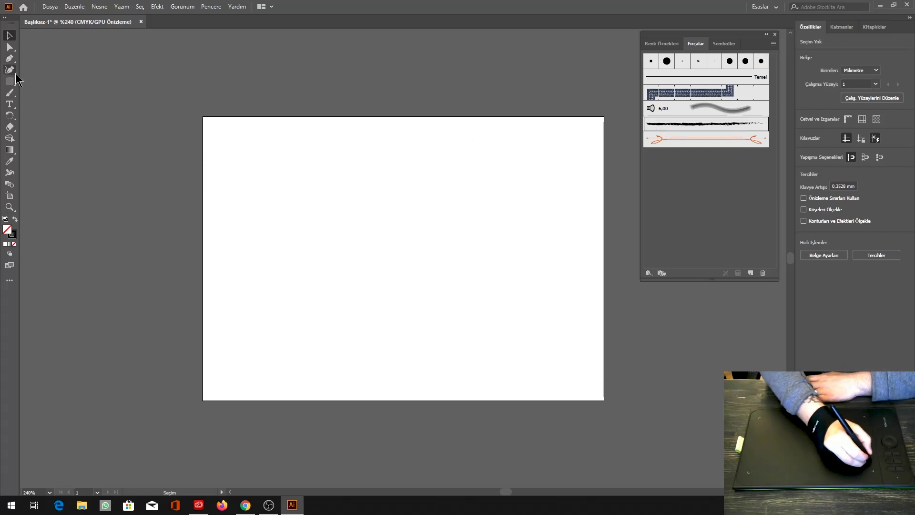
click(14, 93)
mouse_move(266, 260)
mouse_down()
mouse_move(360, 190)
mouse_move(372, 252)
mouse_up()
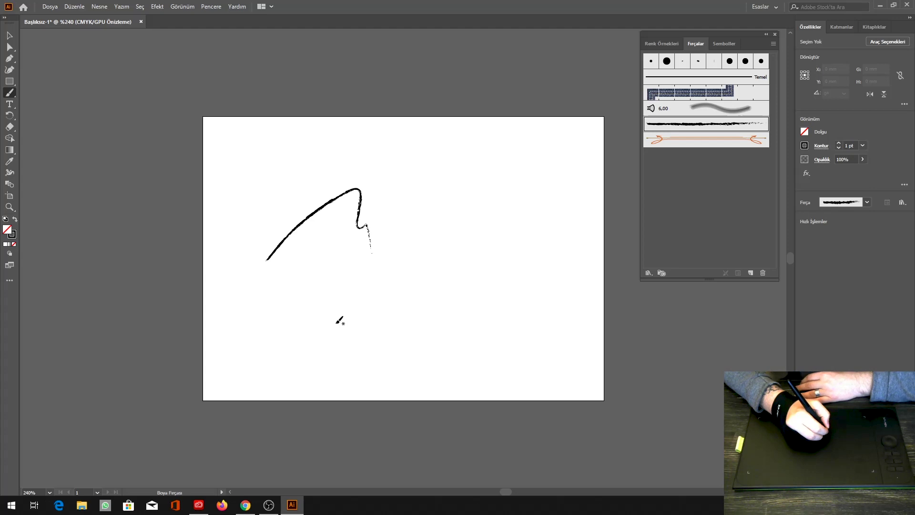
drag(319, 326, 436, 187)
drag(443, 275, 442, 275)
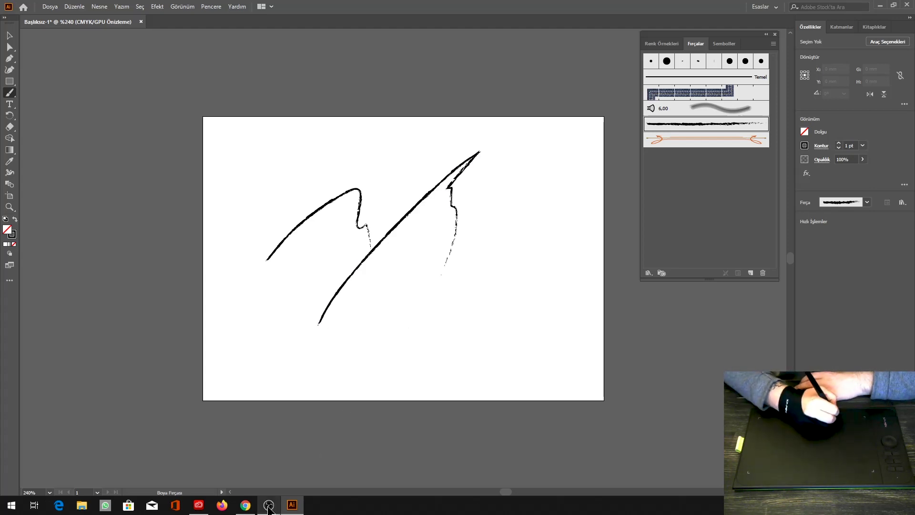
Hand-letter the word ABONE rising diagonally across the artboard and underline it with two parallel strokes.
mouse_move(374, 292)
mouse_down()
mouse_move(372, 353)
mouse_move(418, 313)
mouse_move(396, 298)
mouse_up()
mouse_move(439, 258)
mouse_down()
mouse_move(443, 298)
mouse_move(498, 224)
mouse_up()
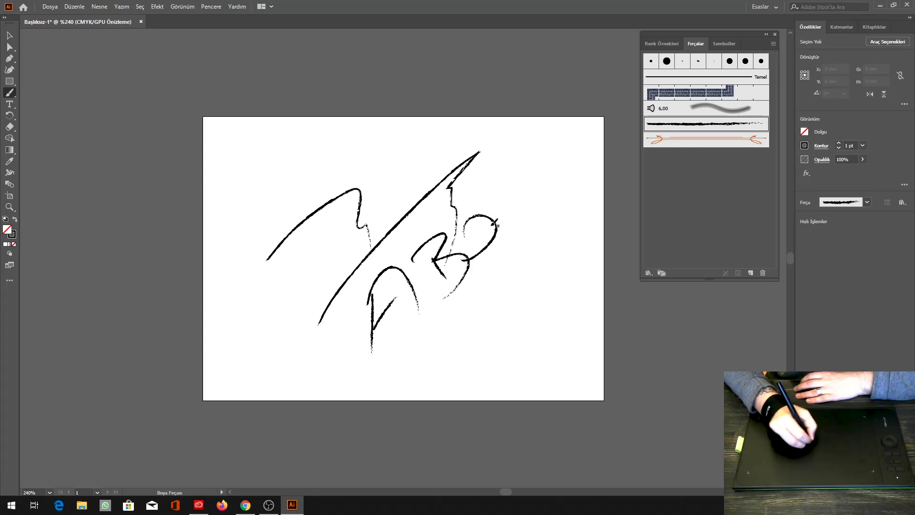
drag(530, 168, 528, 170)
mouse_move(543, 119)
mouse_down()
mouse_move(548, 158)
mouse_move(570, 167)
mouse_up()
drag(583, 200, 416, 346)
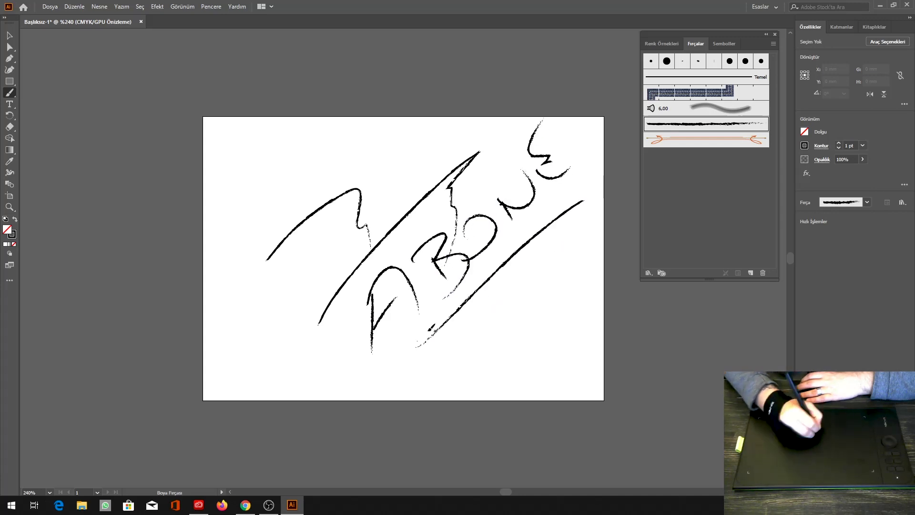
drag(574, 221, 418, 378)
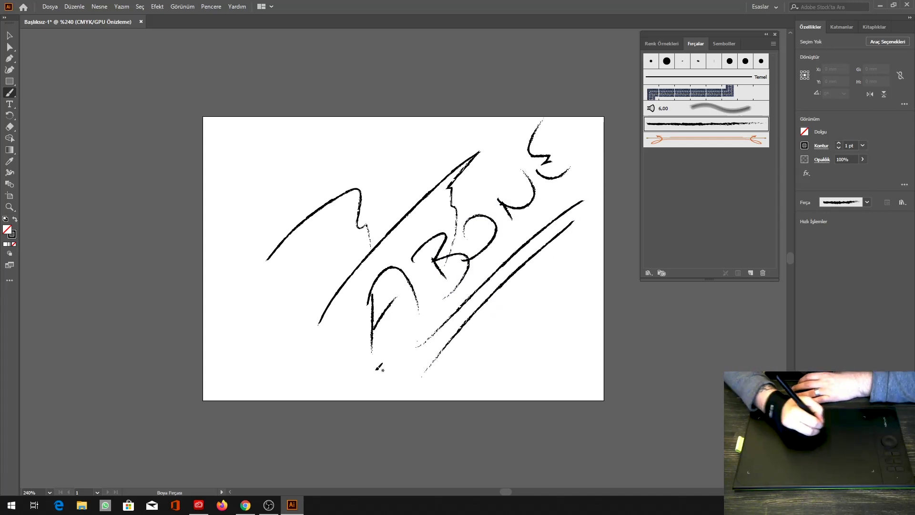
Hand-letter the word LIKE diagonally under the first hooked stroke, beside ABONE.
mouse_move(242, 306)
mouse_down()
mouse_move(275, 336)
mouse_move(289, 331)
mouse_up()
drag(296, 251, 301, 305)
drag(311, 265, 287, 297)
mouse_move(282, 296)
mouse_down()
mouse_move(344, 283)
mouse_move(359, 232)
mouse_move(334, 200)
mouse_up()
Paint a rough frame around LIKE and a small smiley face between LIKE and the A of ABONE.
mouse_move(235, 315)
mouse_down()
mouse_move(365, 267)
mouse_move(230, 299)
mouse_up()
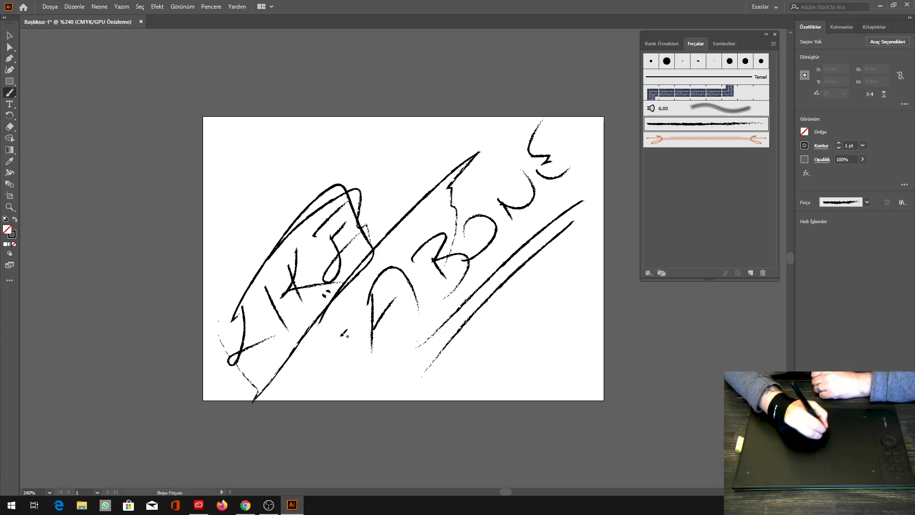
drag(335, 319, 345, 340)
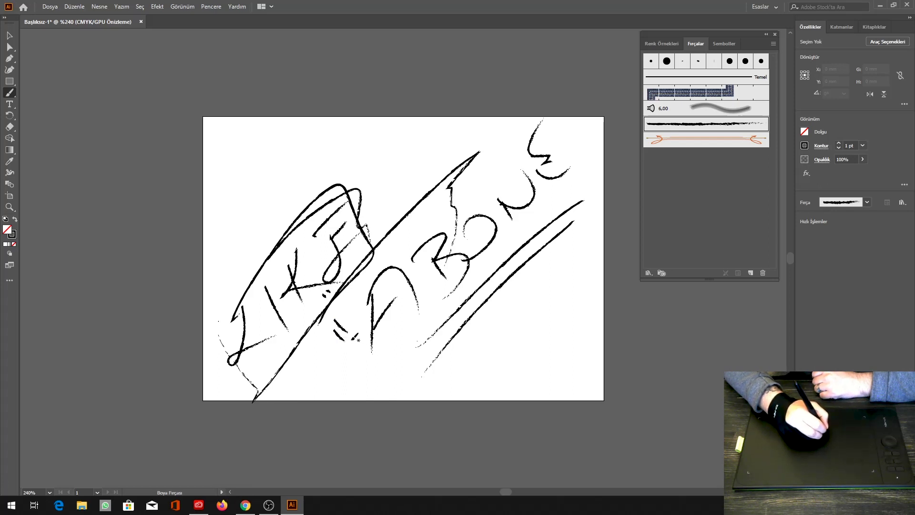
drag(368, 310, 341, 369)
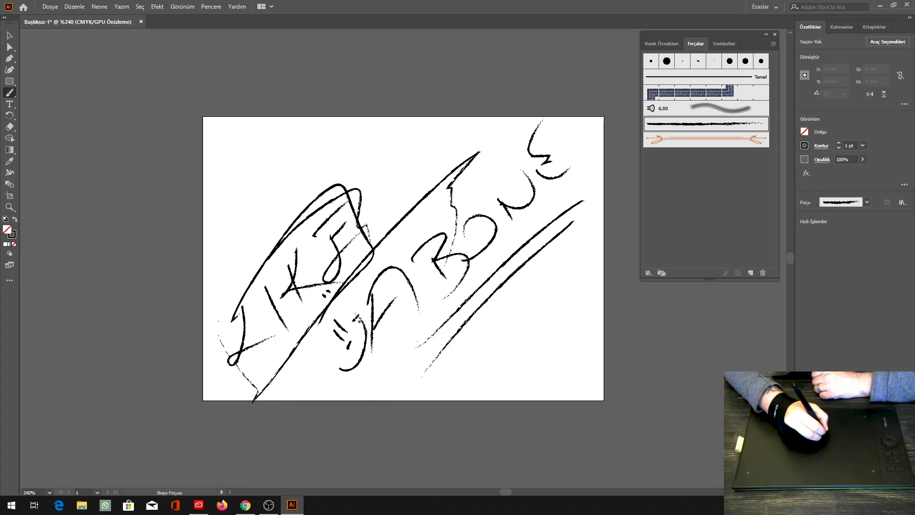